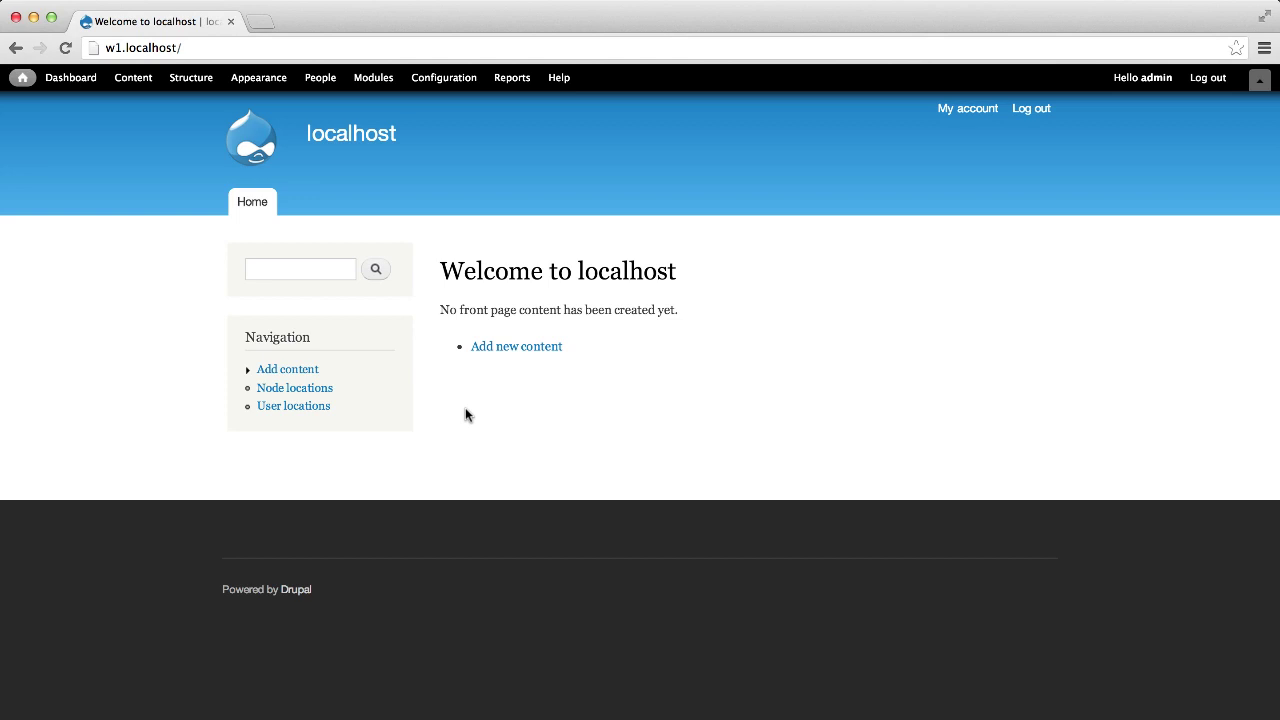
Go to the Manage fields page of the Article content type
left_click(193, 80)
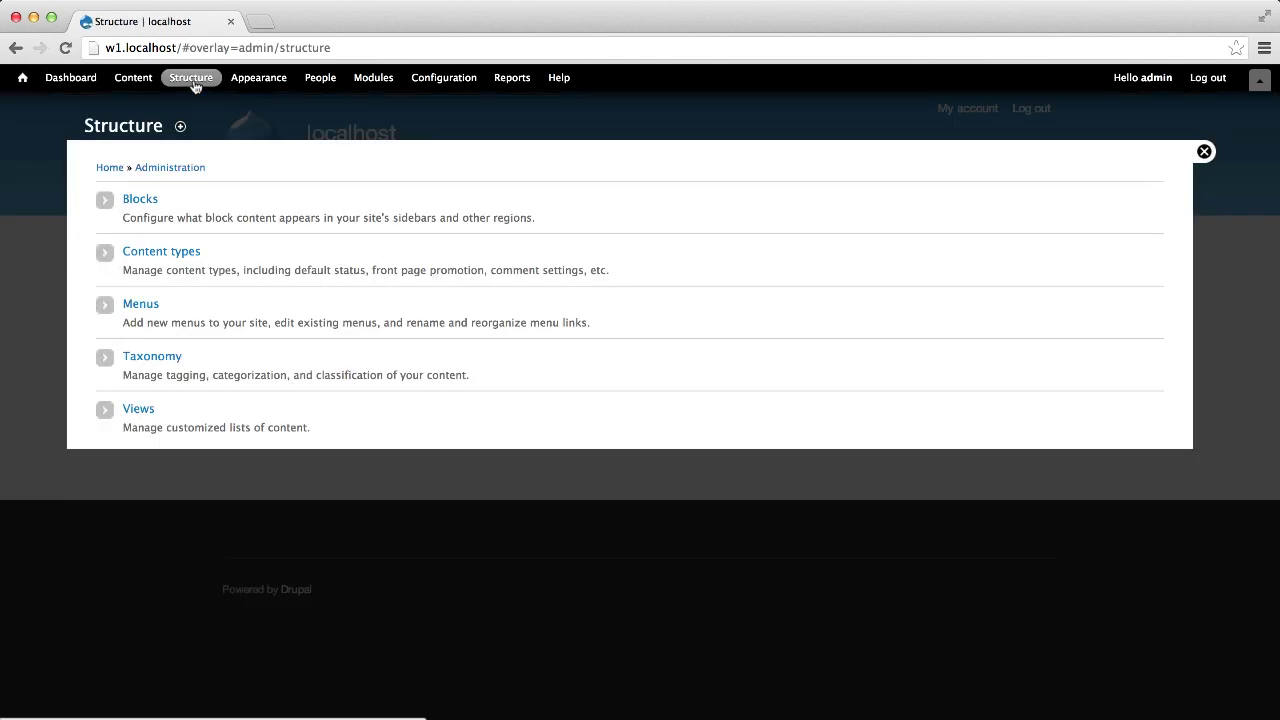
left_click(180, 254)
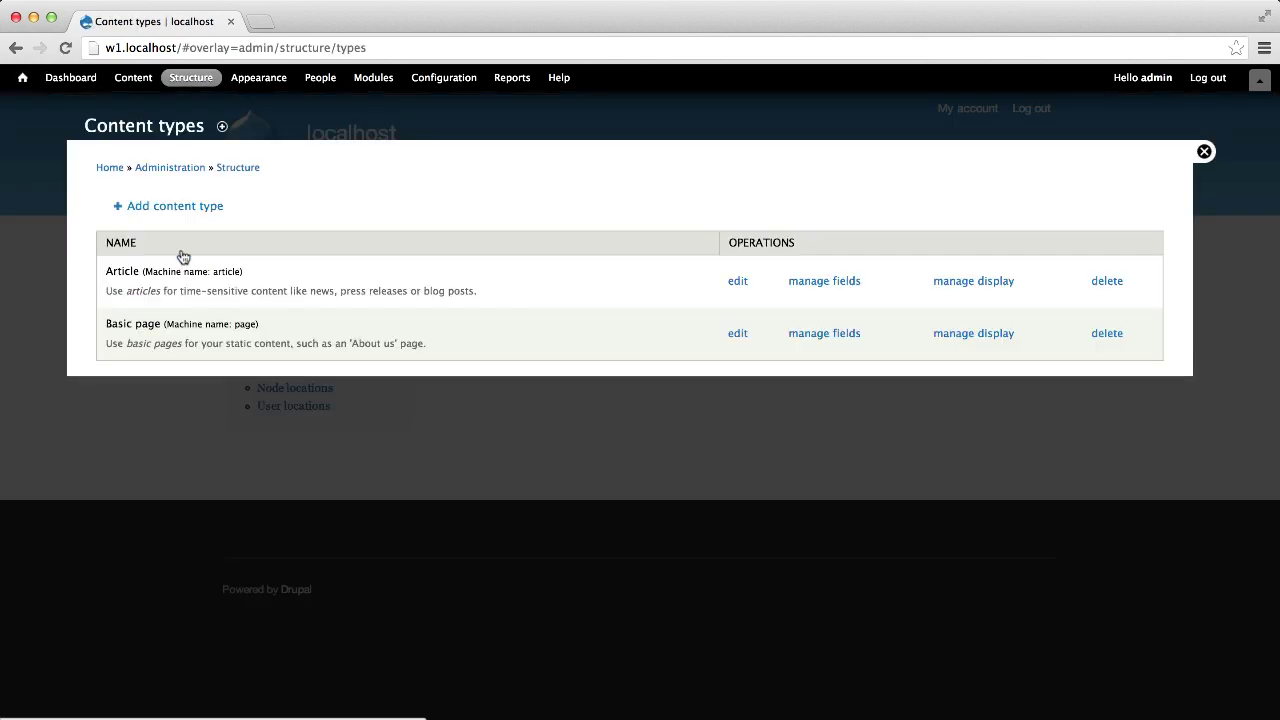
left_click(829, 285)
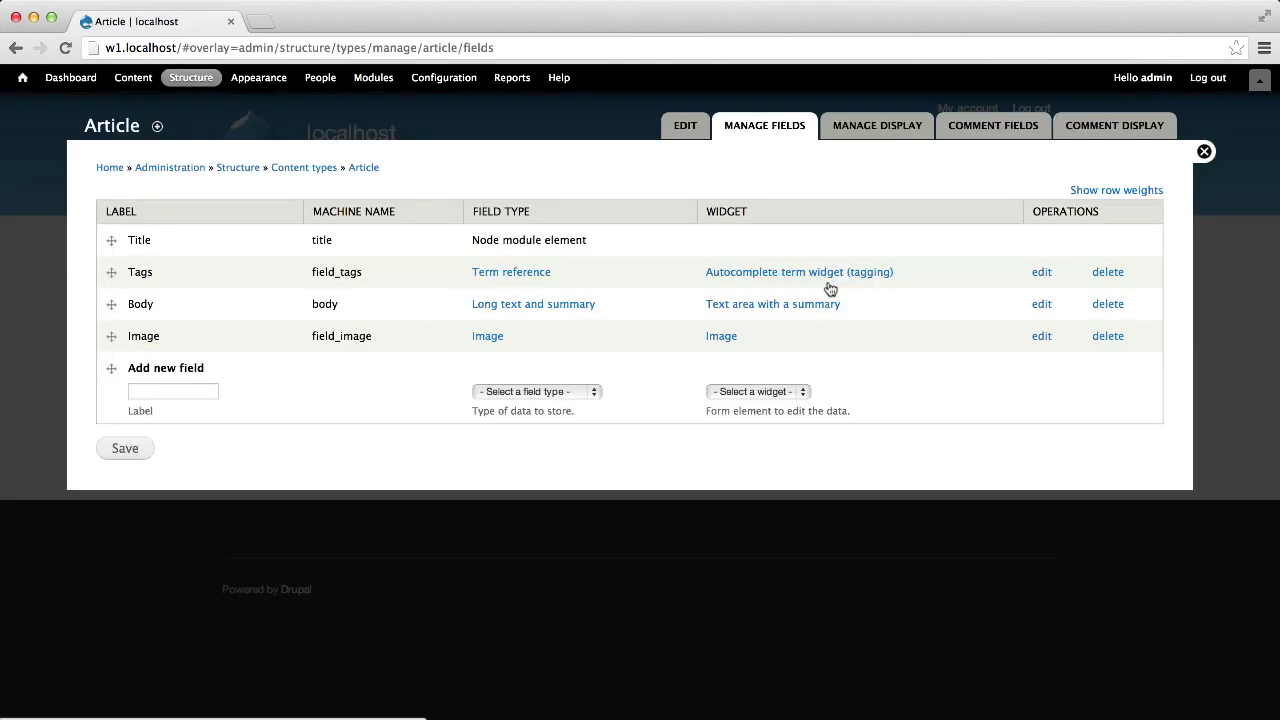
Add a new field labelled 'Location' of type Location to Article
left_click(190, 391)
type("L")
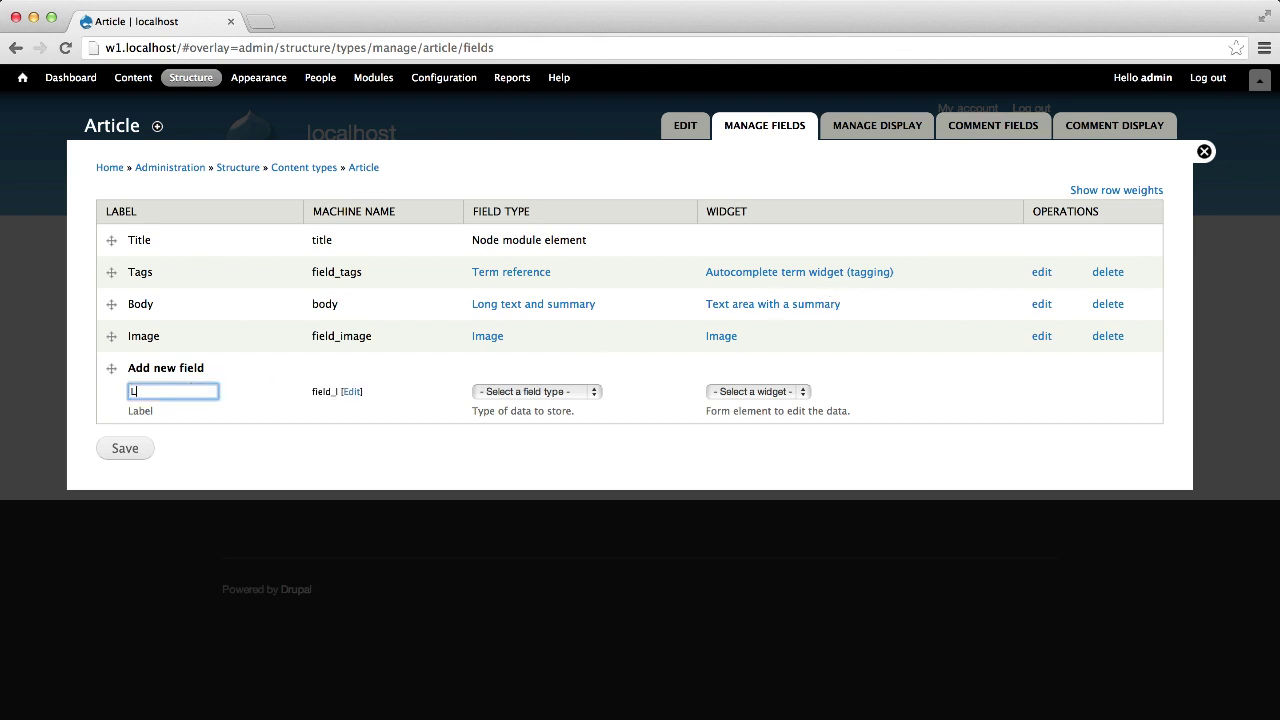
type("ocation")
left_click(484, 393)
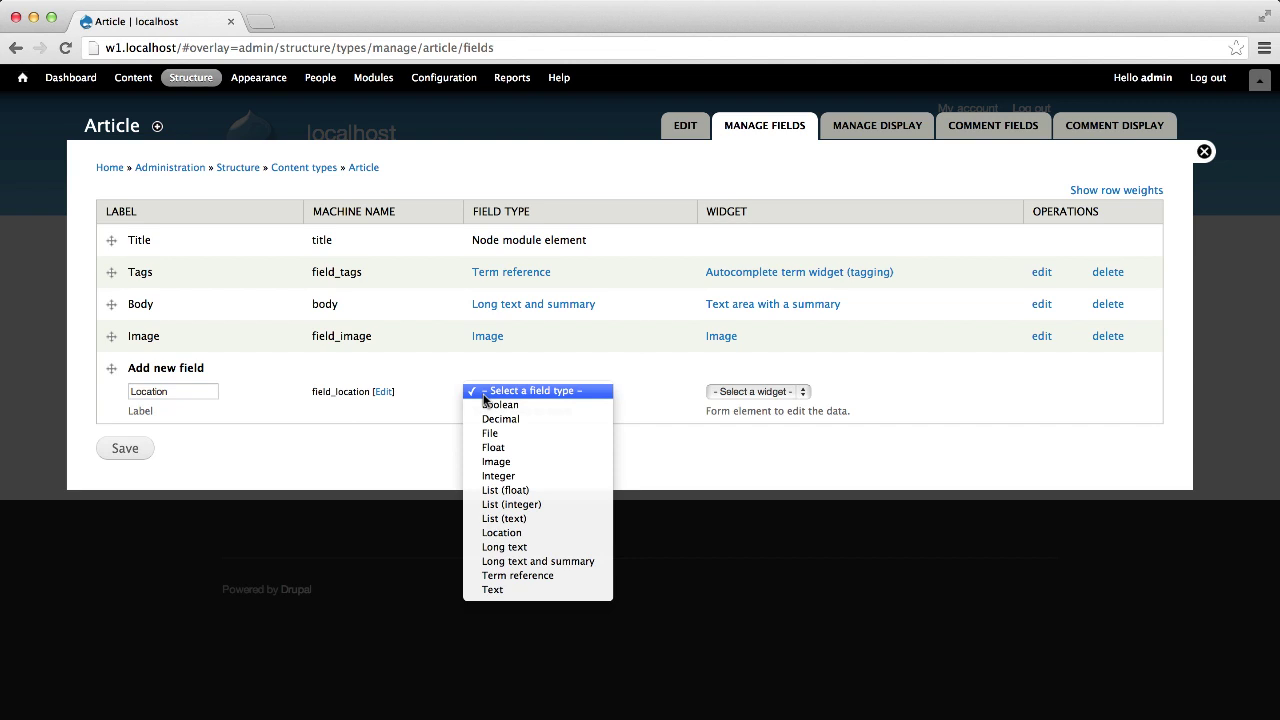
left_click(528, 533)
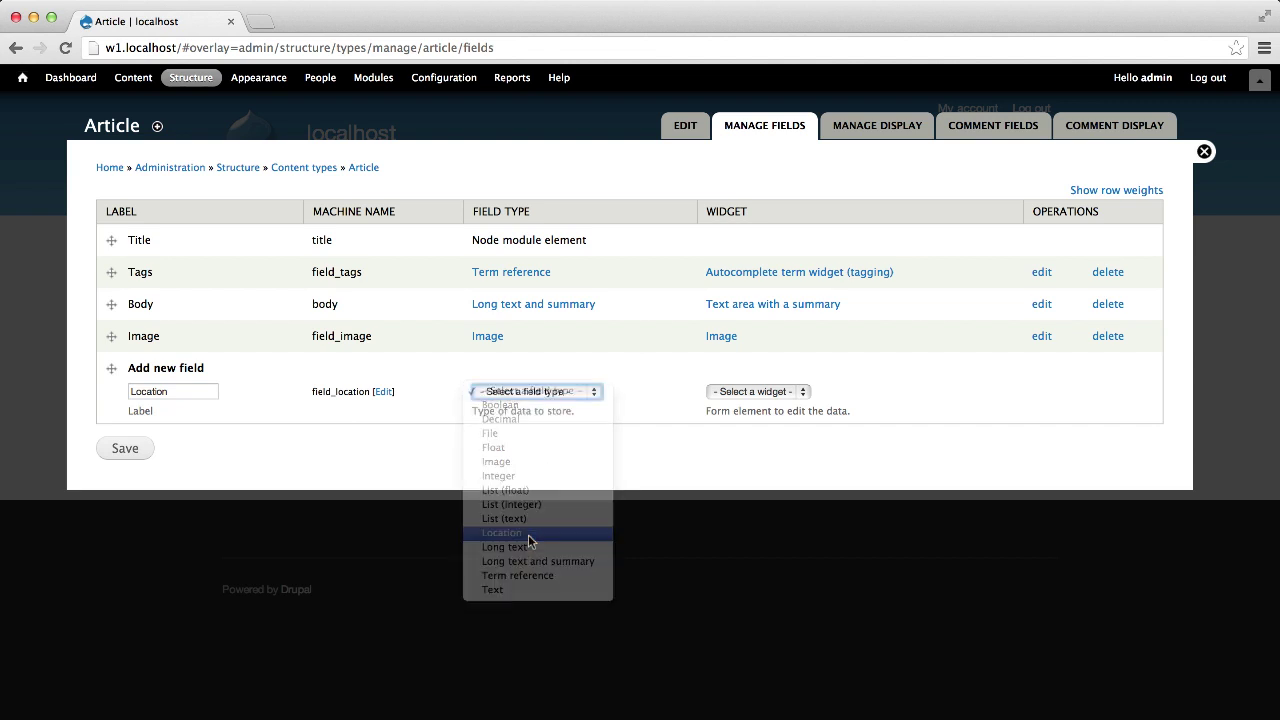
left_click(138, 449)
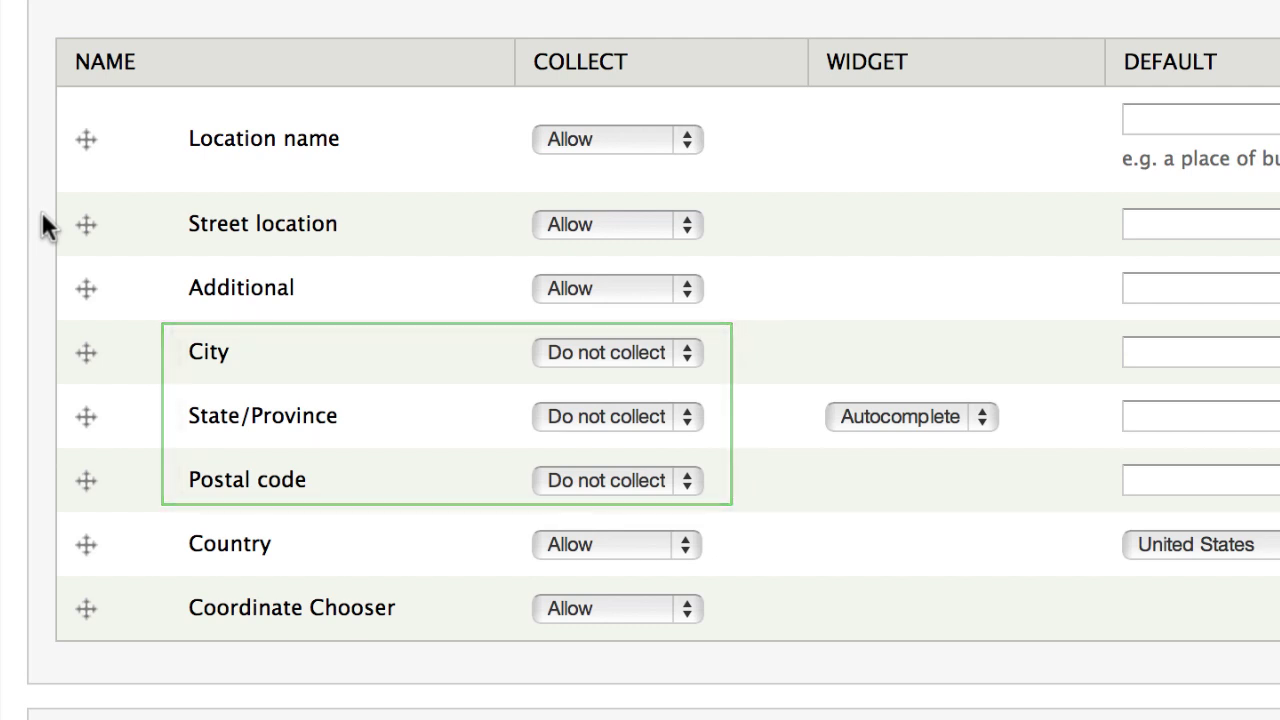
Set City, State/Province and Postal code collection to Allow
left_click(617, 352)
left_click(657, 380)
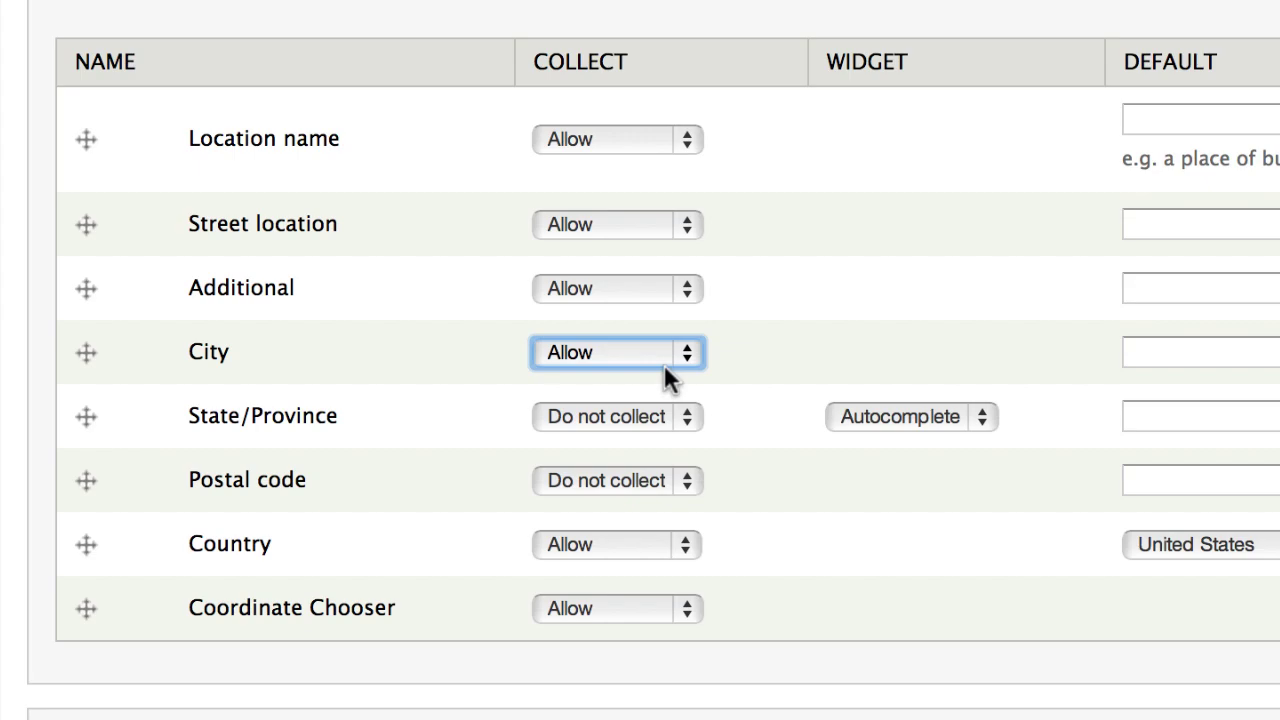
left_click(662, 414)
left_click(664, 446)
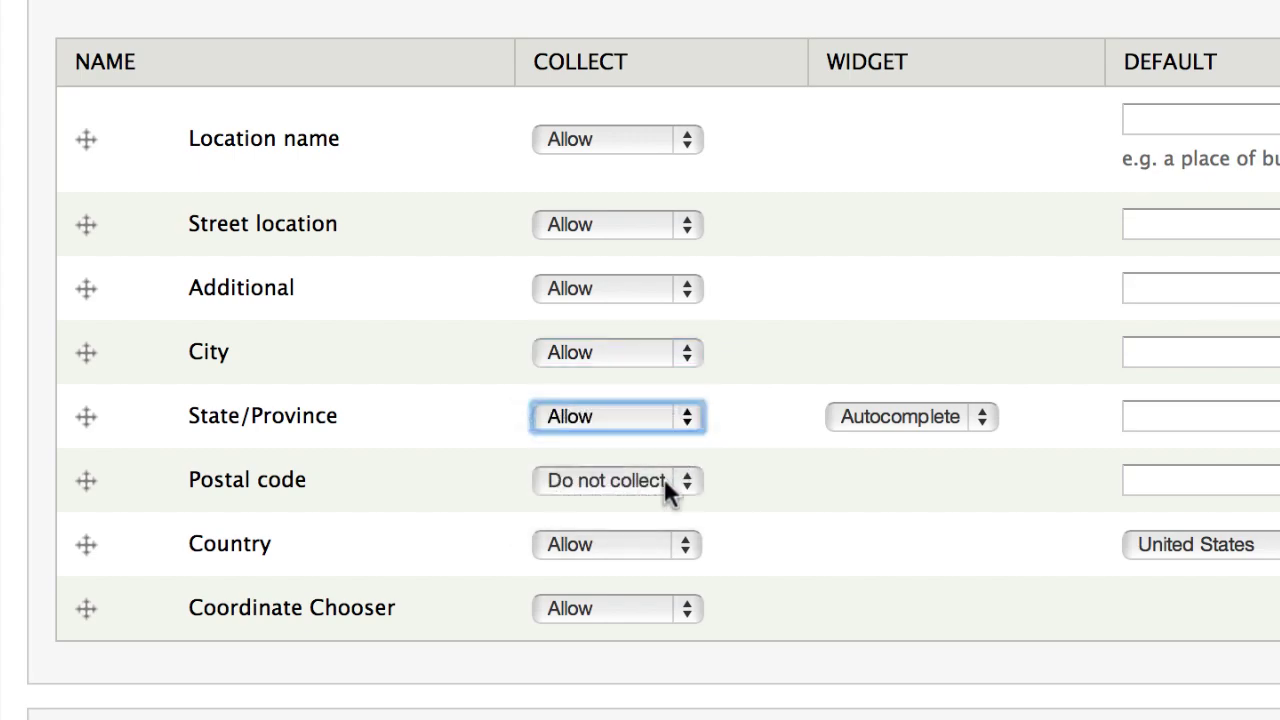
left_click(675, 481)
left_click(665, 503)
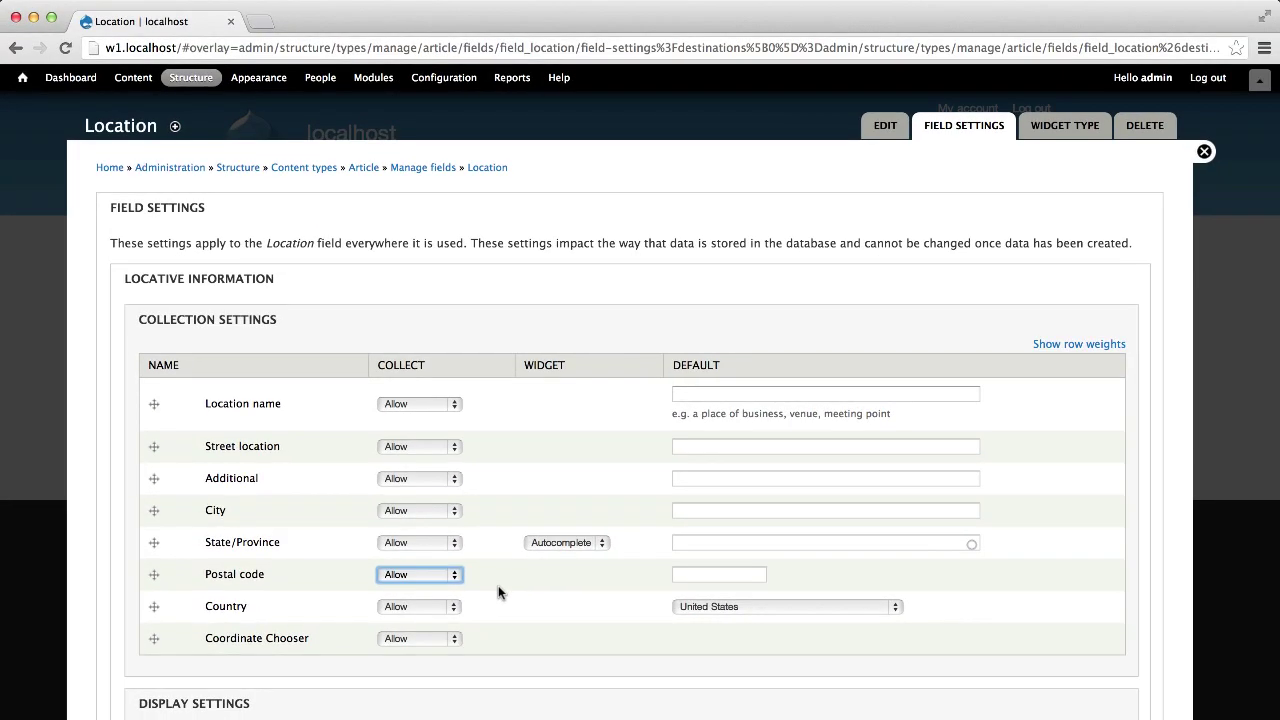
scroll(498, 588, "down", 10)
Save the Location field settings, then its Article field settings
left_click(203, 662)
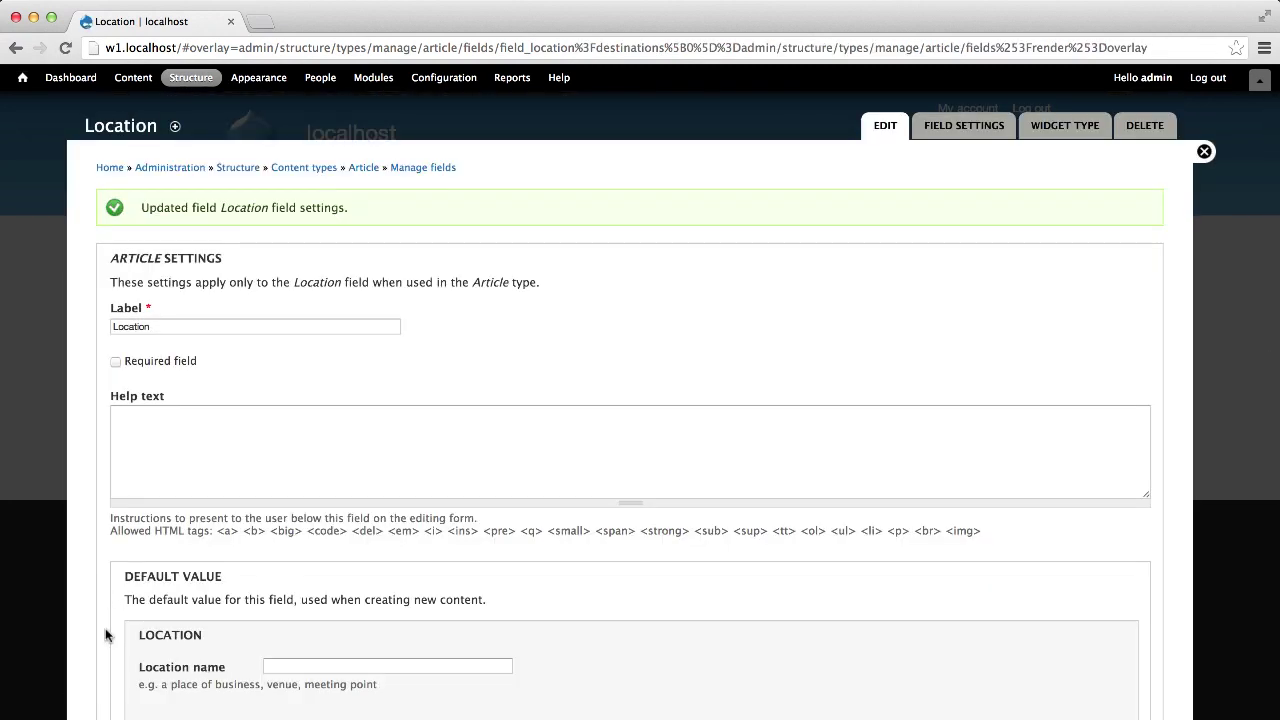
scroll(105, 635, "down", 20)
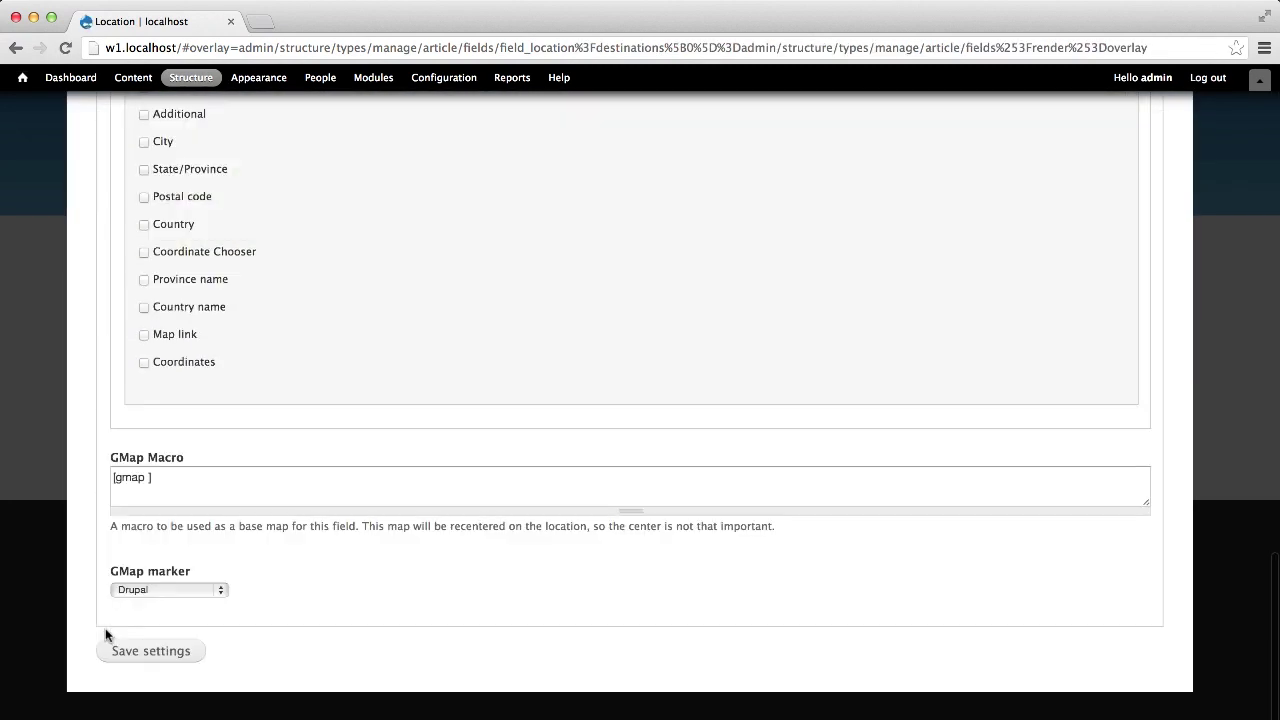
left_click(116, 652)
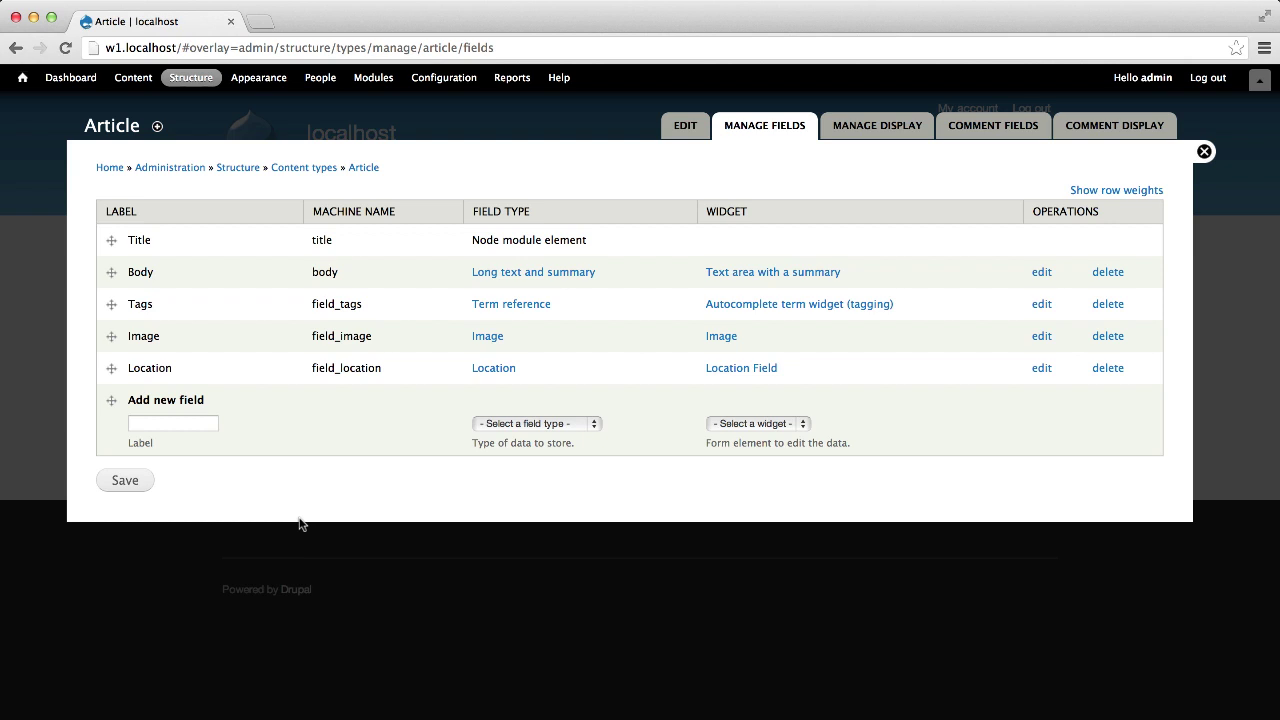
Open the Location module's Geocoding Options page
left_click(430, 82)
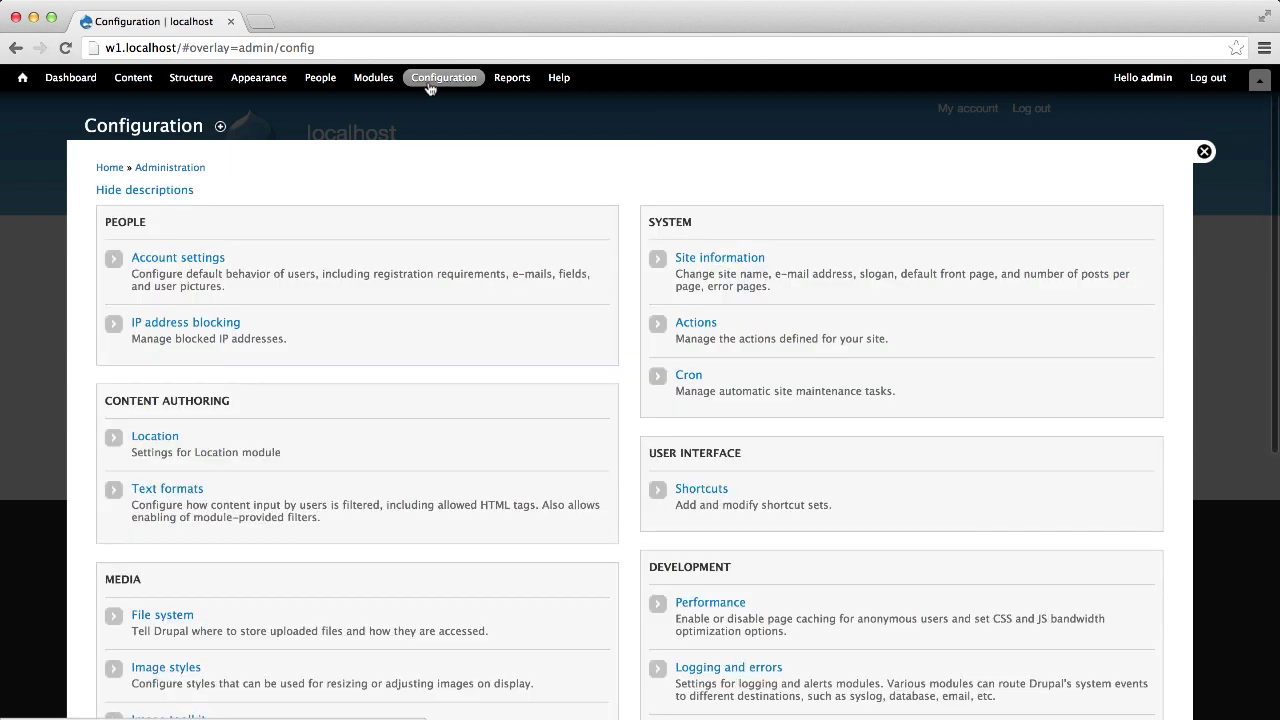
left_click(168, 438)
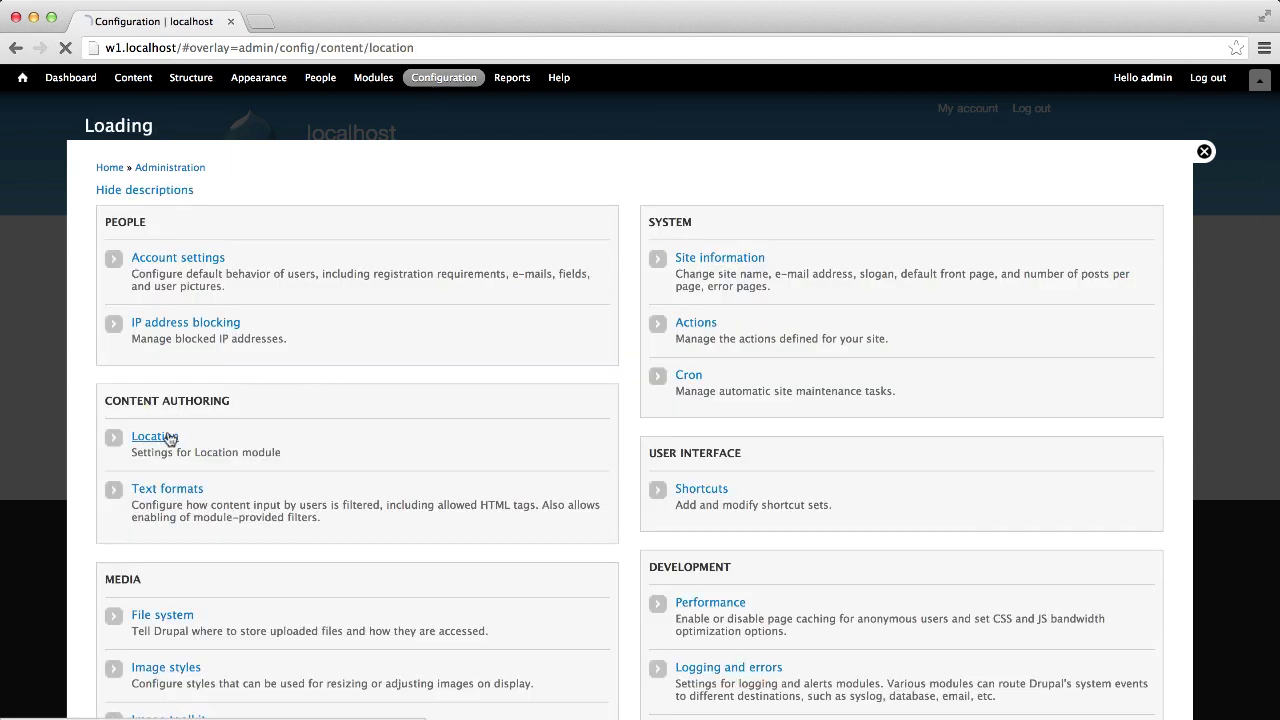
left_click(940, 130)
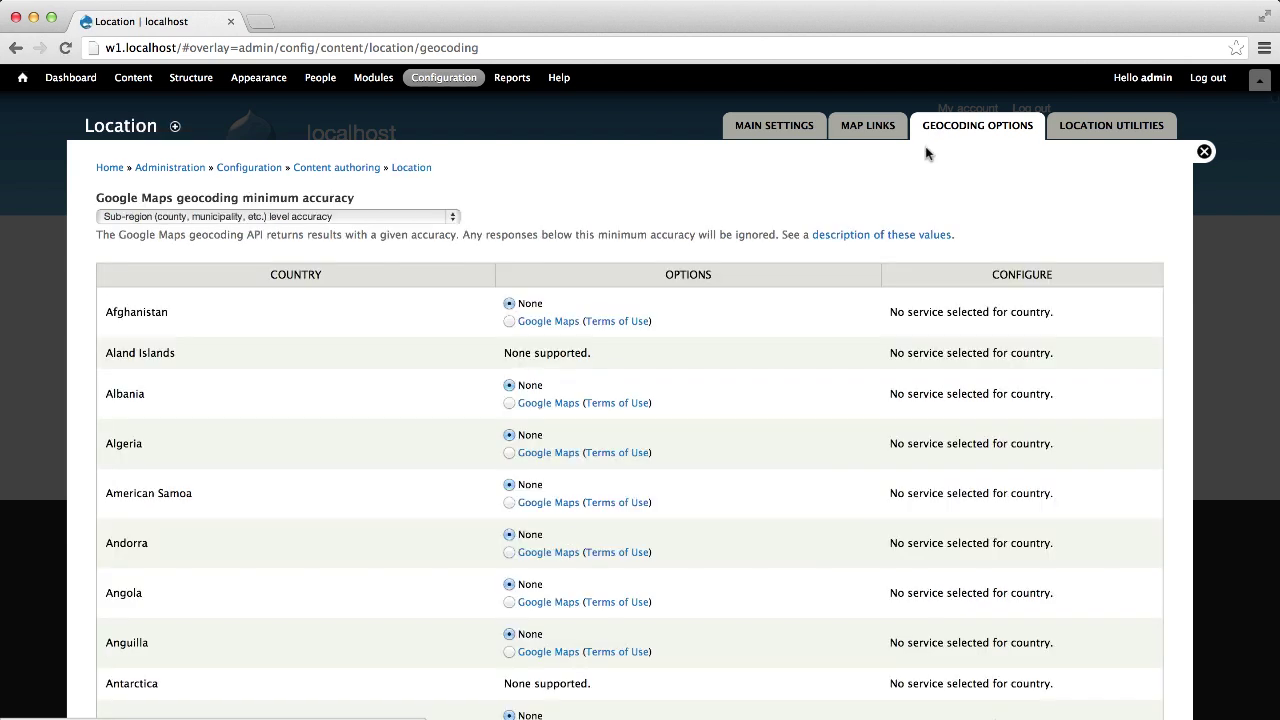
Set minimum accuracy to Address level, use Google Maps for Australia, and save
left_click(455, 216)
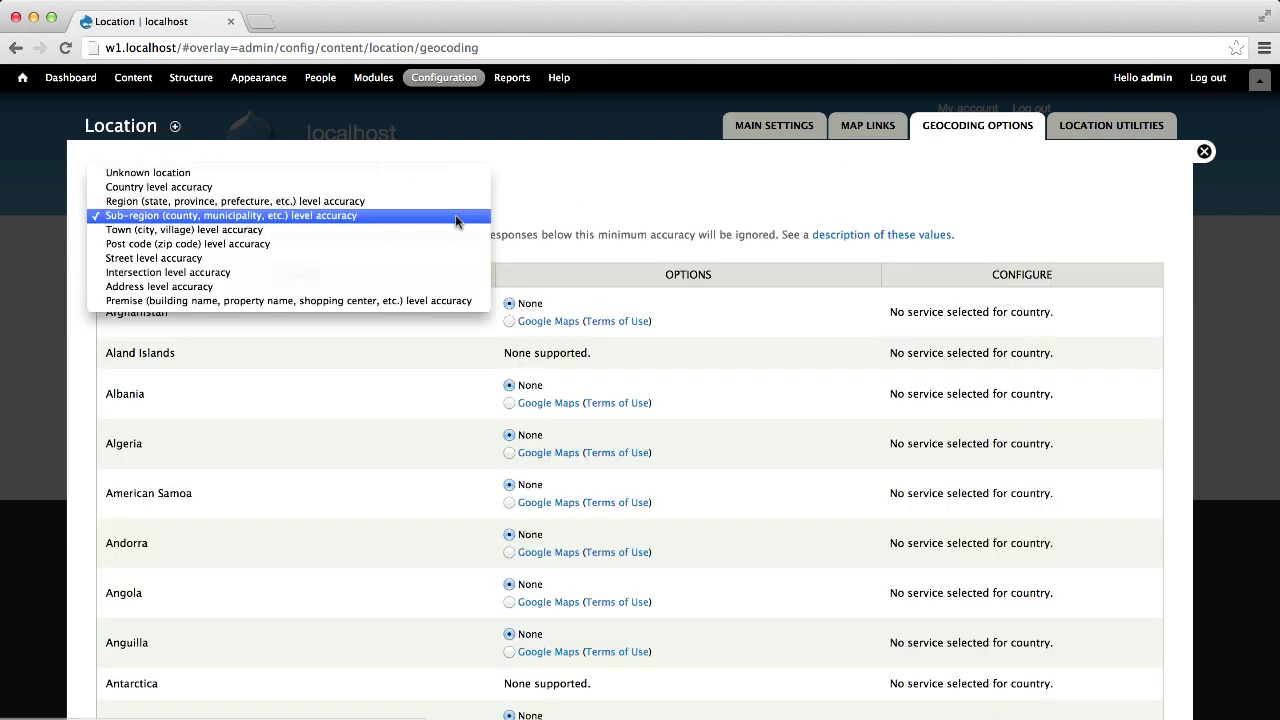
left_click(431, 286)
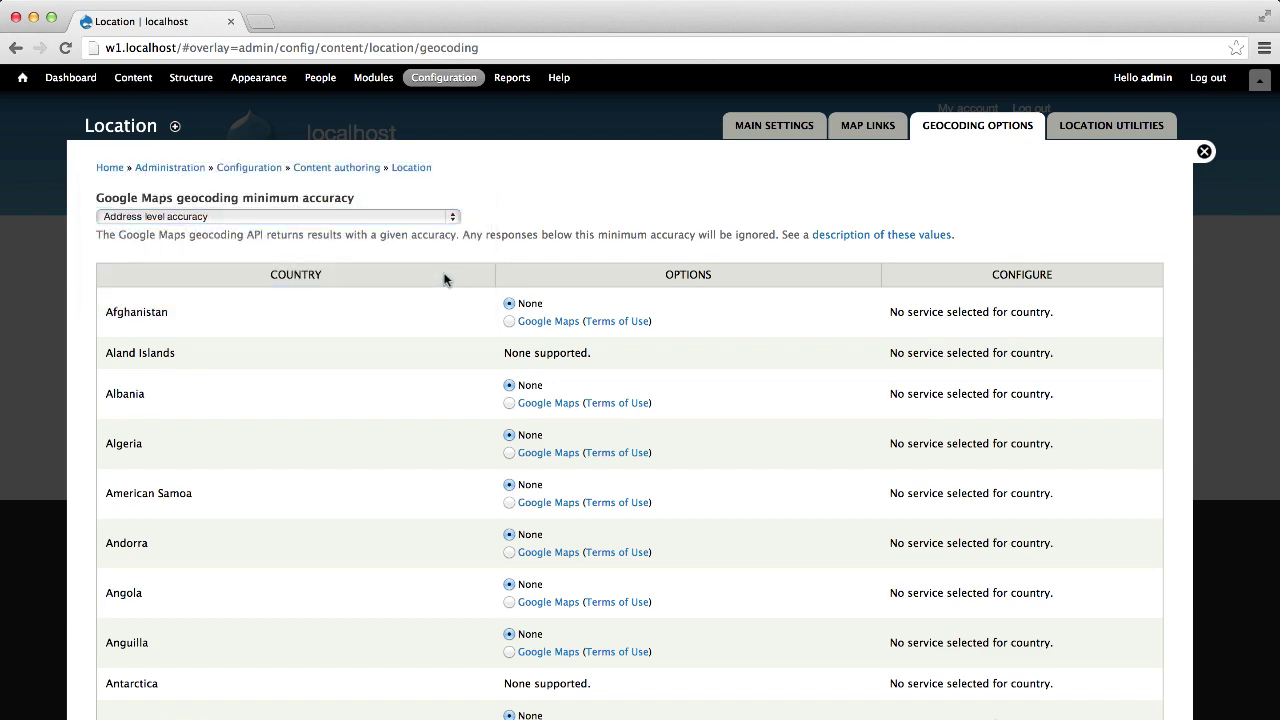
scroll(444, 279, "down", 8)
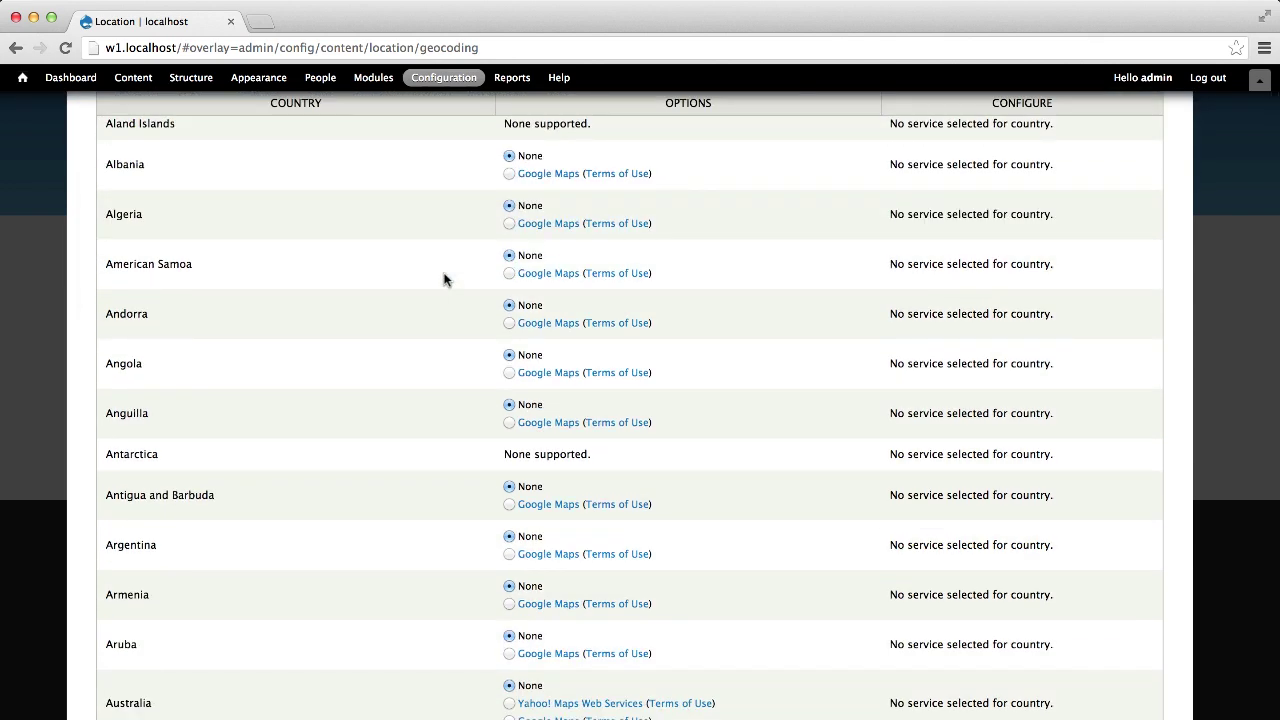
left_click(510, 535)
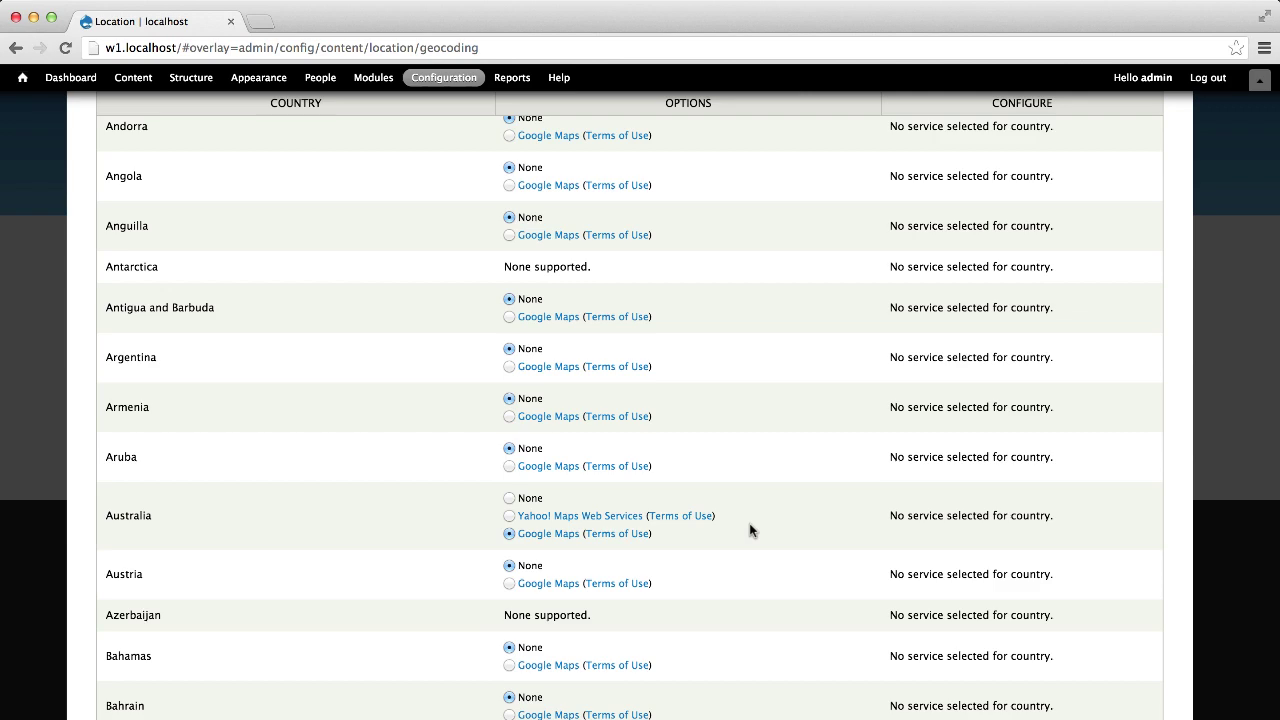
scroll(752, 530, "down", 20)
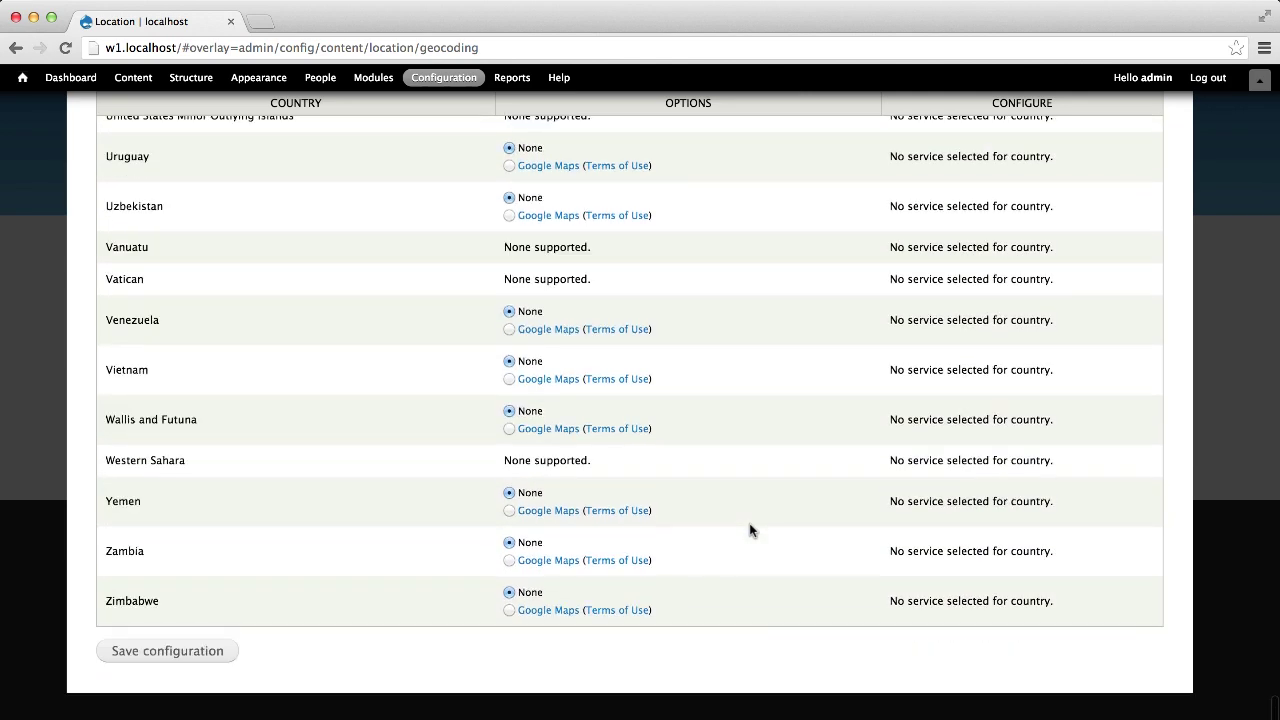
left_click(214, 651)
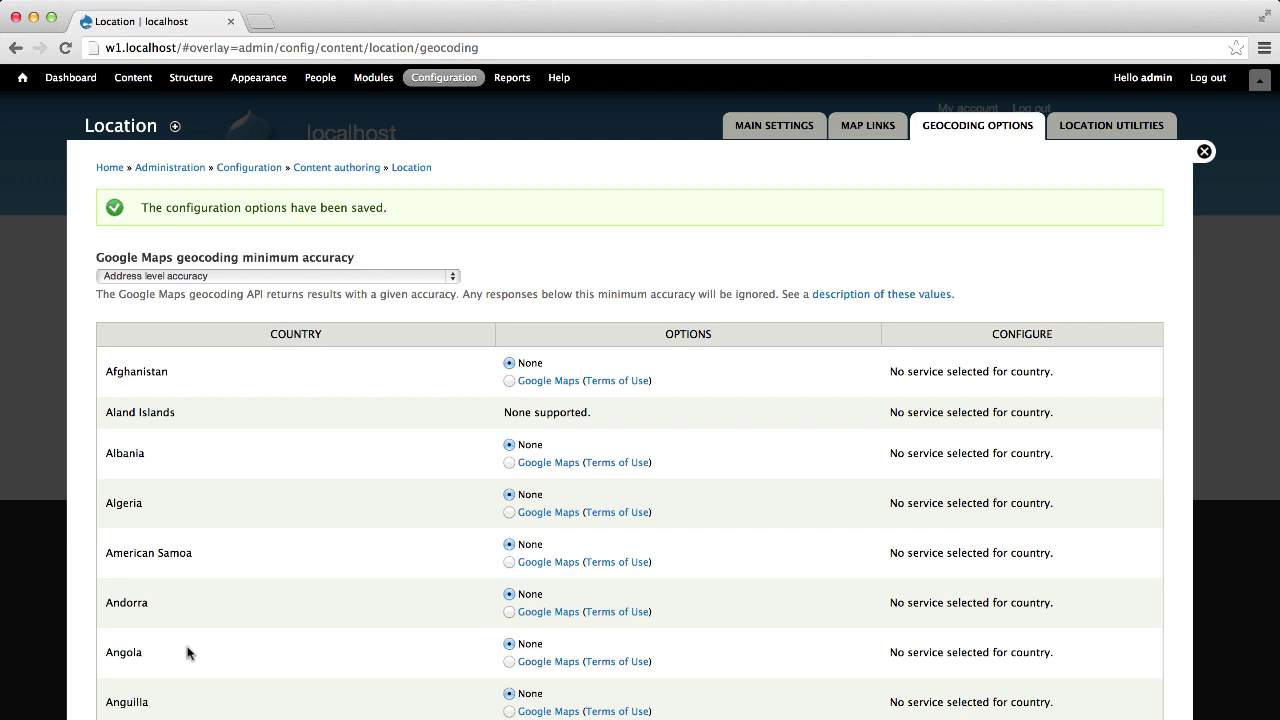
Create a new Article titled 'Test article'
left_click(133, 79)
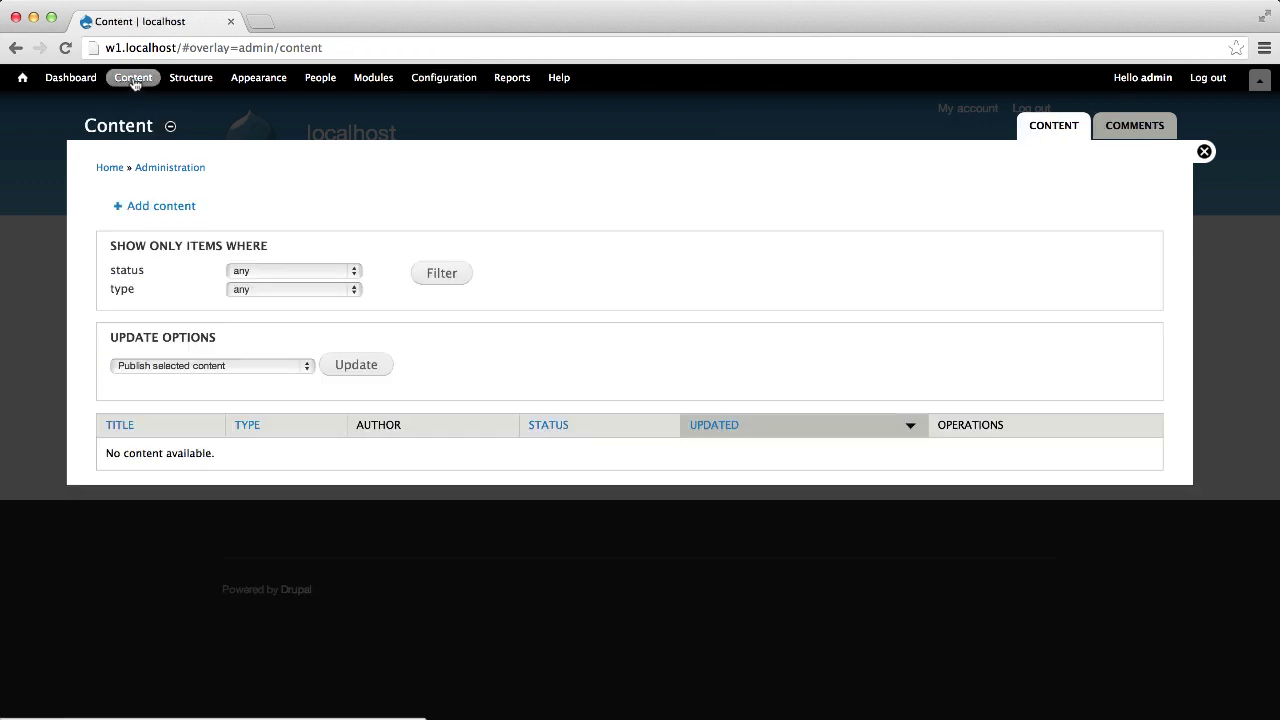
left_click(156, 208)
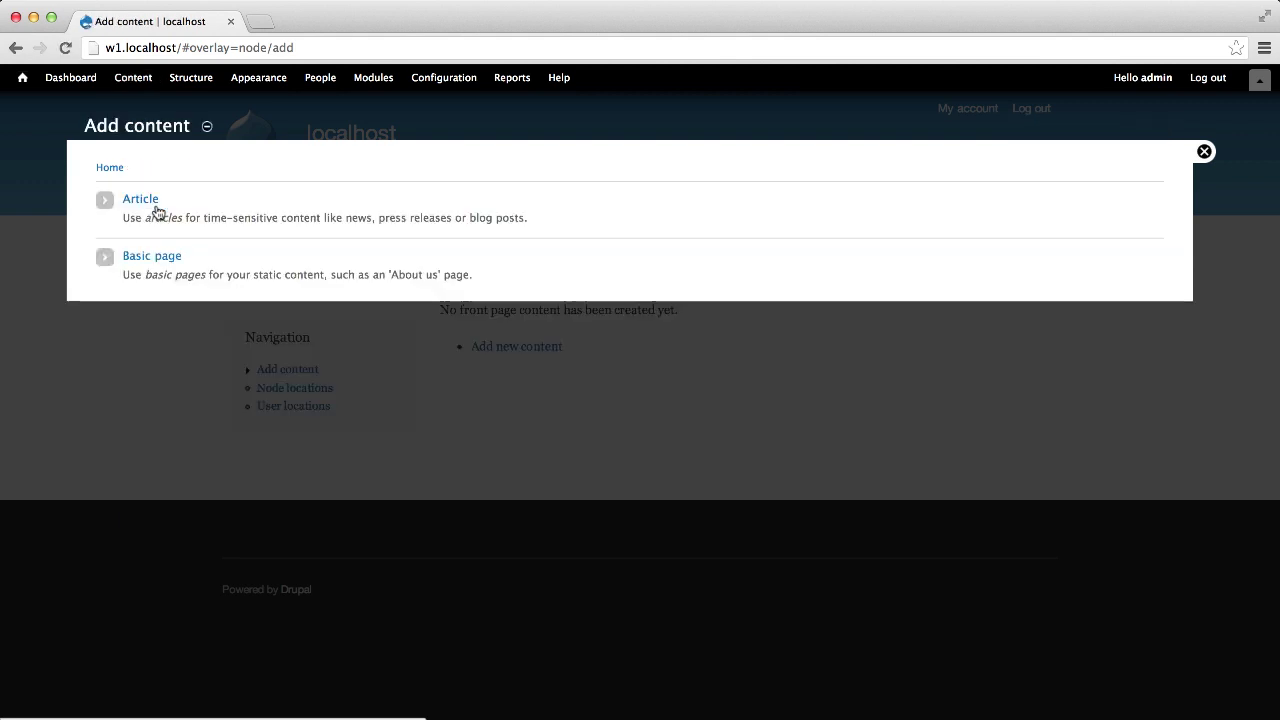
left_click(124, 207)
left_click(145, 215)
type("Test article")
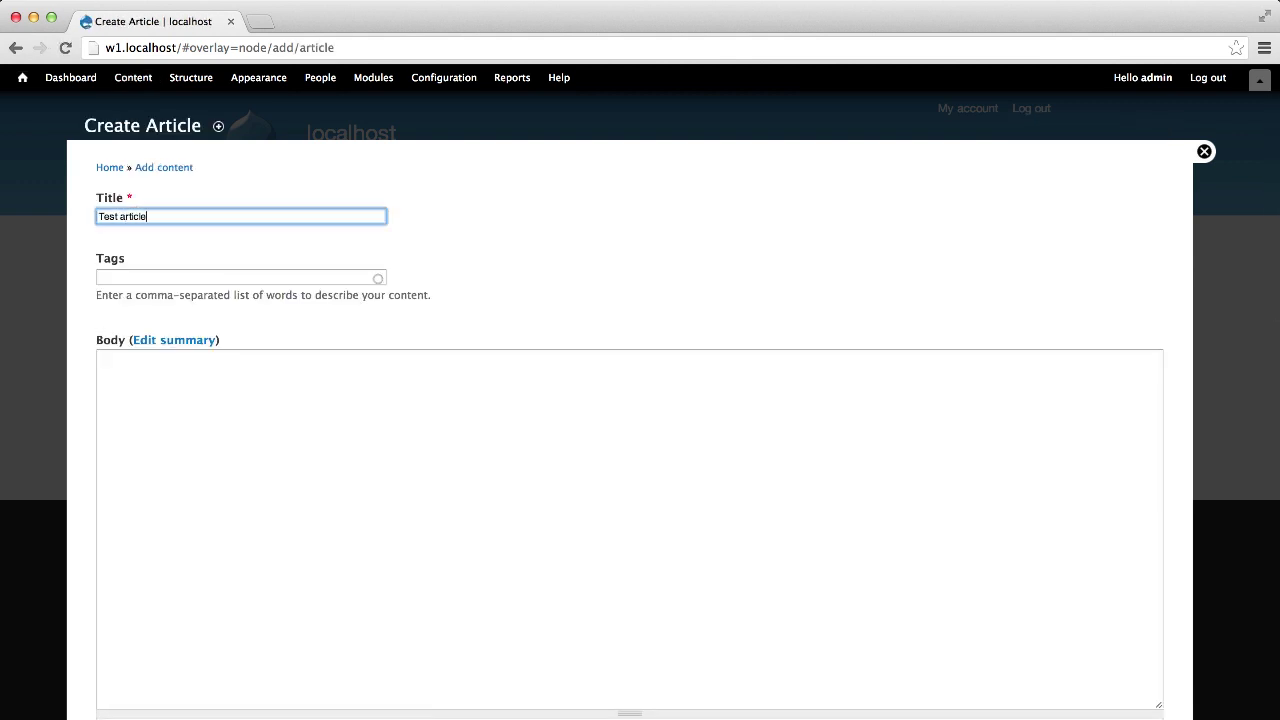
scroll(280, 366, "down", 15)
left_click(276, 493)
type("au")
key("Return")
left_click(260, 265)
type("30 Hunter St")
Fill in state New South Wales, city Sydney and postal code 2000
left_click(252, 401)
type("ne")
key("Down")
key("Return")
key("shift+Tab")
type("Sydney")
key("Tab")
key("Tab")
type("2000")
left_click(591, 457)
Save 'Test article' with its 30 Hunter St, Sydney location
scroll(591, 457, "down", 5)
left_click(122, 651)
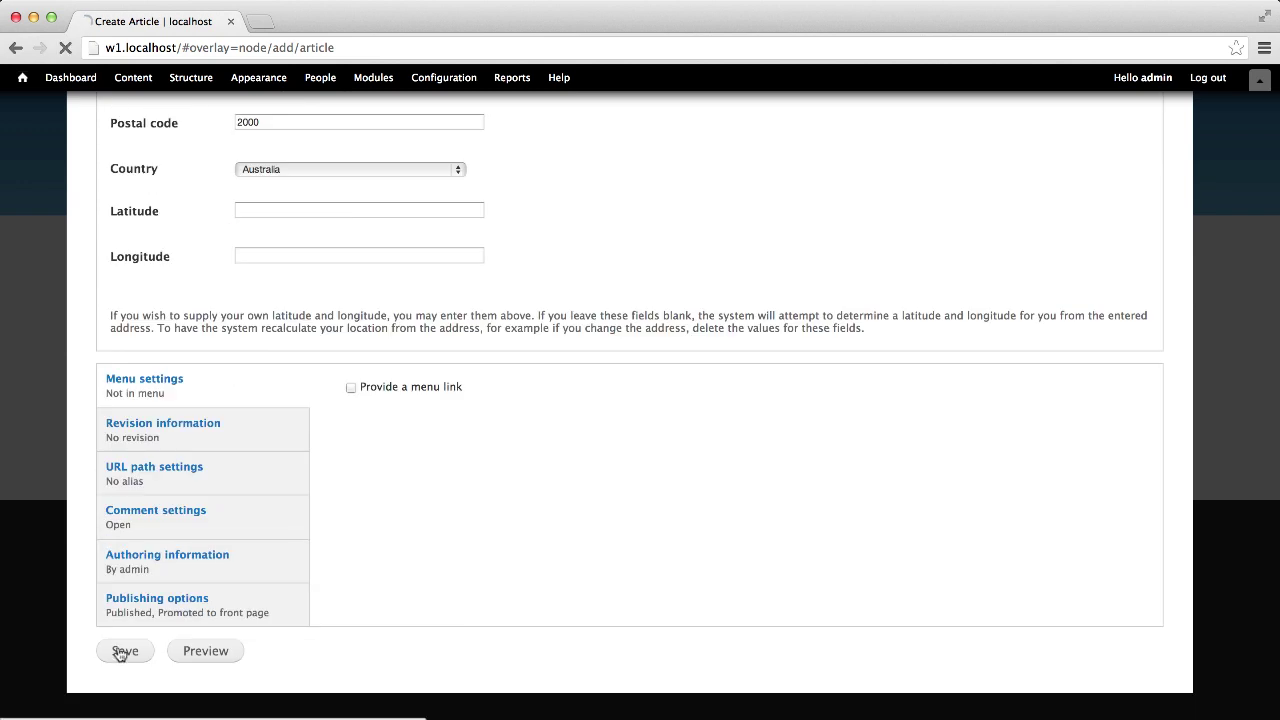